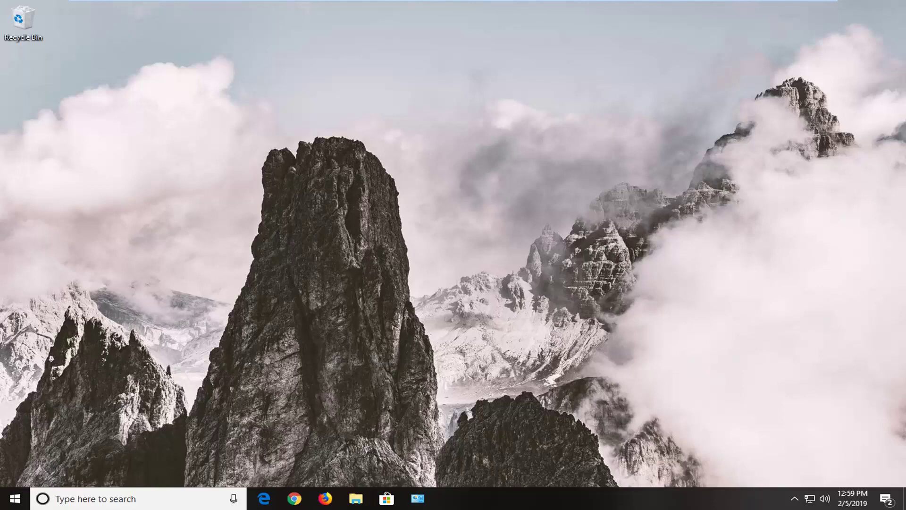
Step: Find Registry Editor through Start menu search and run it as administrator
click(16, 497)
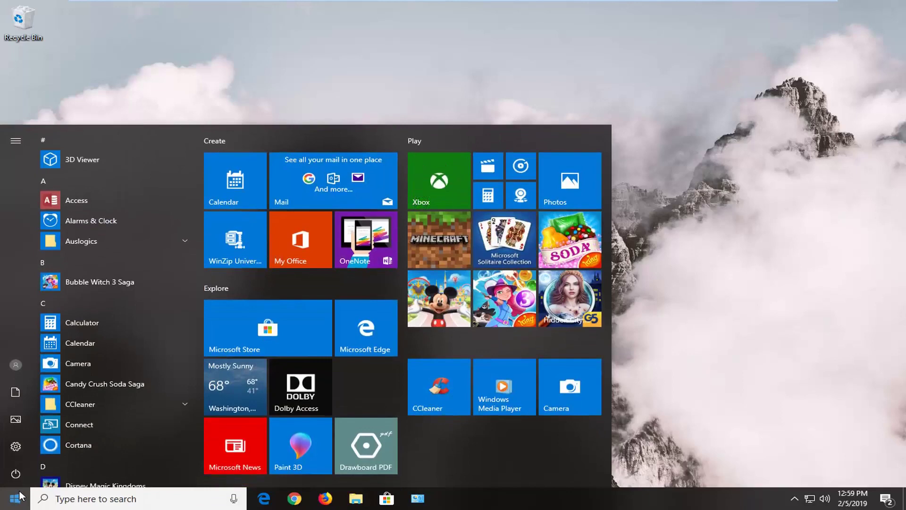
text(r)
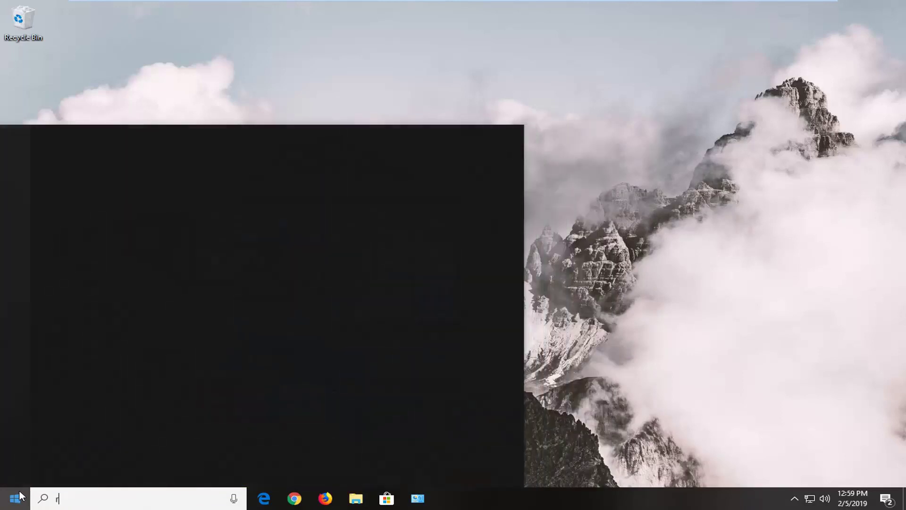
text(egedit)
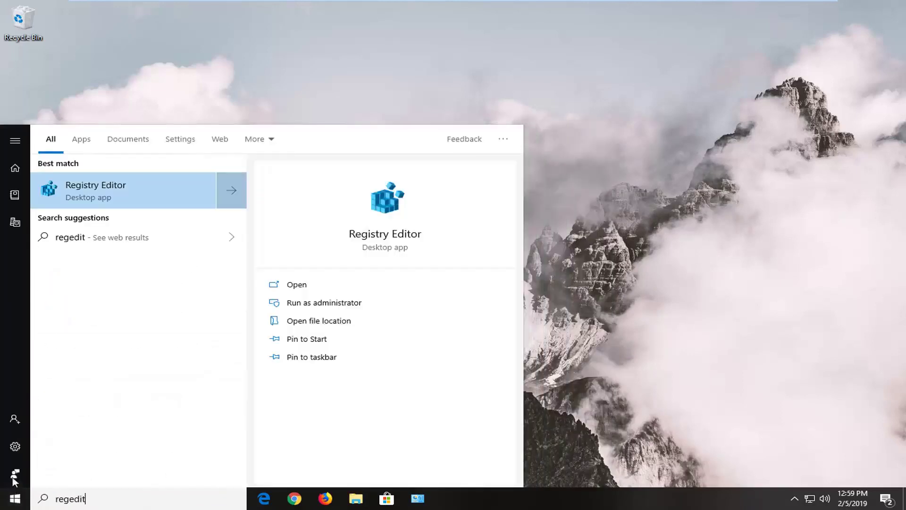
right_click(105, 187)
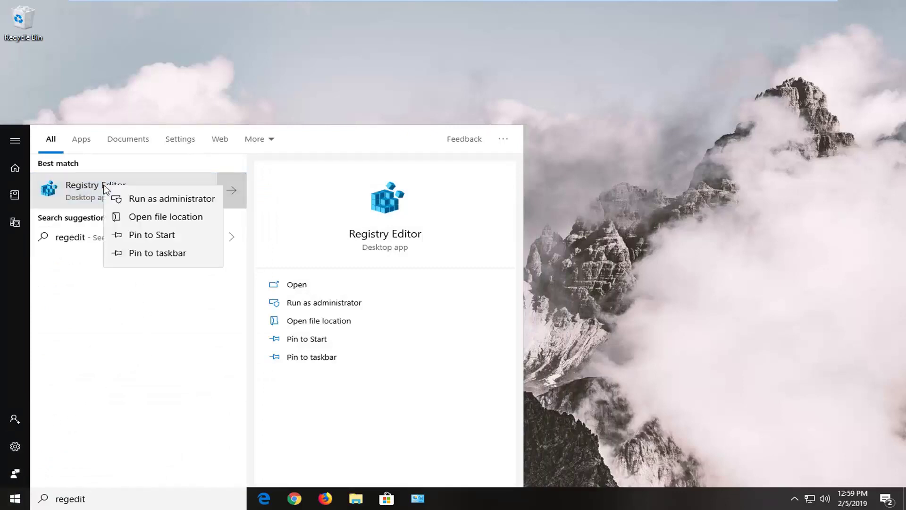
click(142, 206)
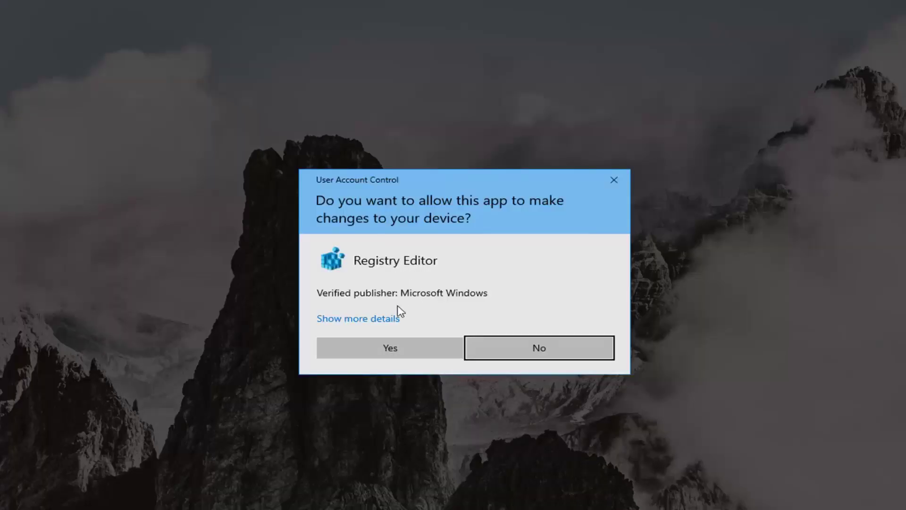
Step: Approve the UAC prompt, reposition the window, and preview then cancel File > Export
click(382, 352)
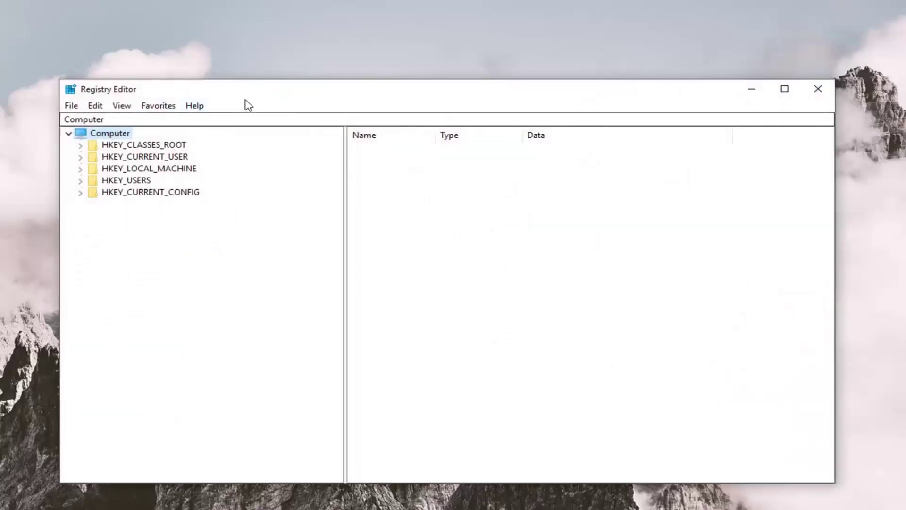
drag(259, 91, 269, 58)
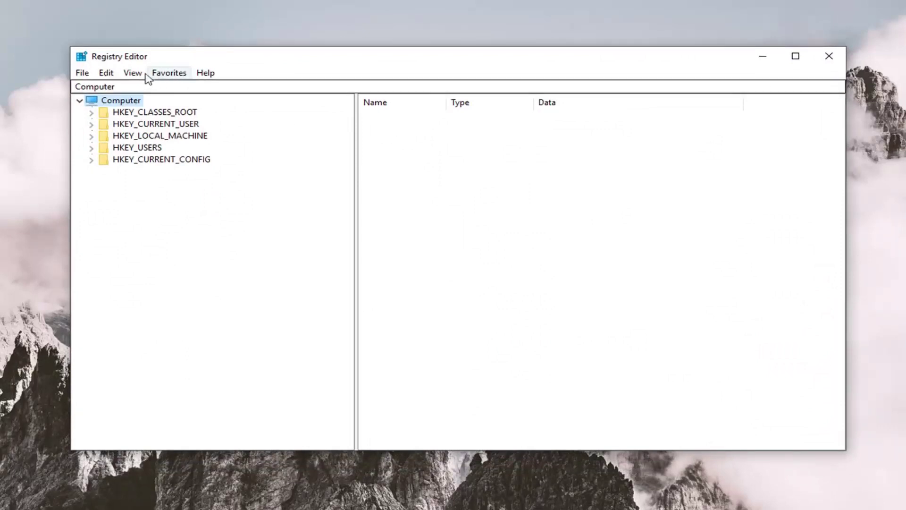
click(82, 72)
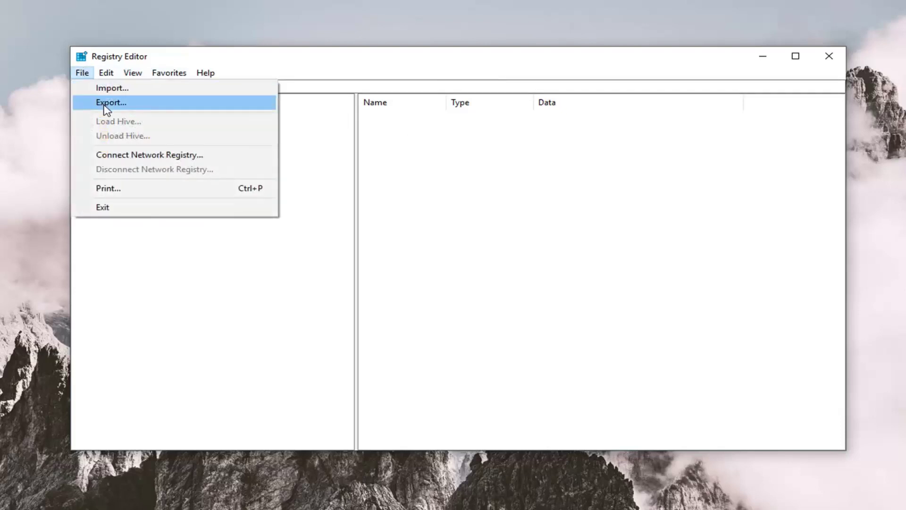
click(106, 104)
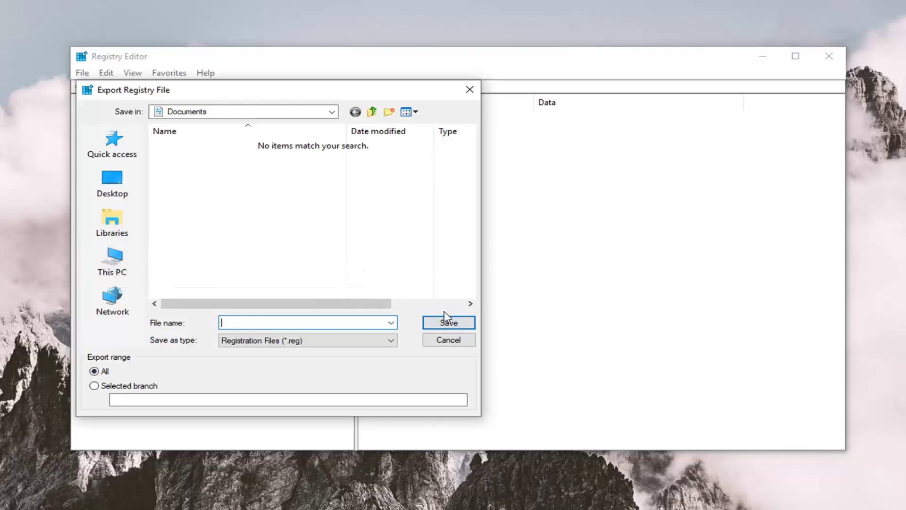
click(440, 340)
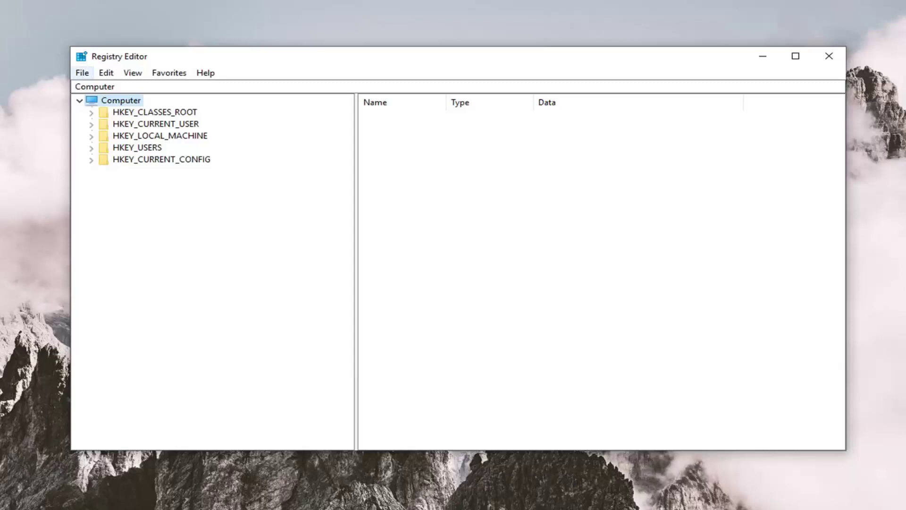
Step: Preview the File > Import dialog and cancel it
click(82, 72)
click(122, 88)
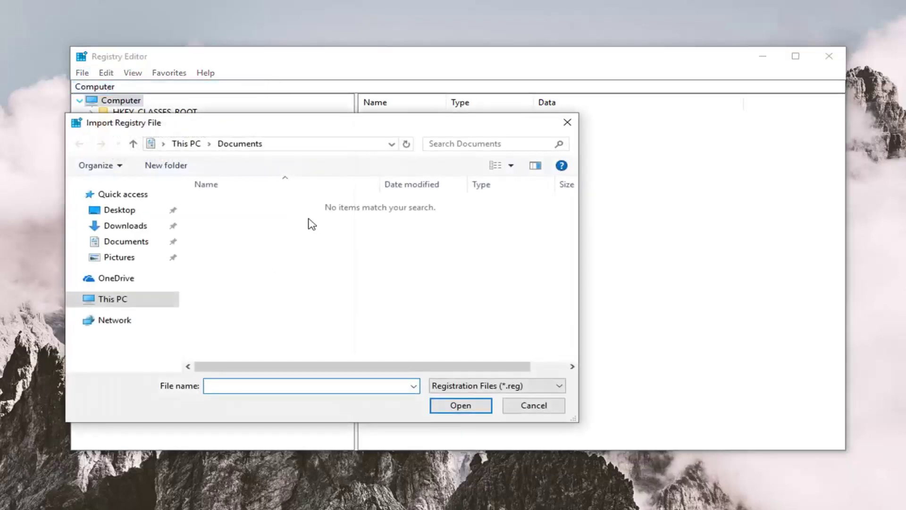
click(517, 409)
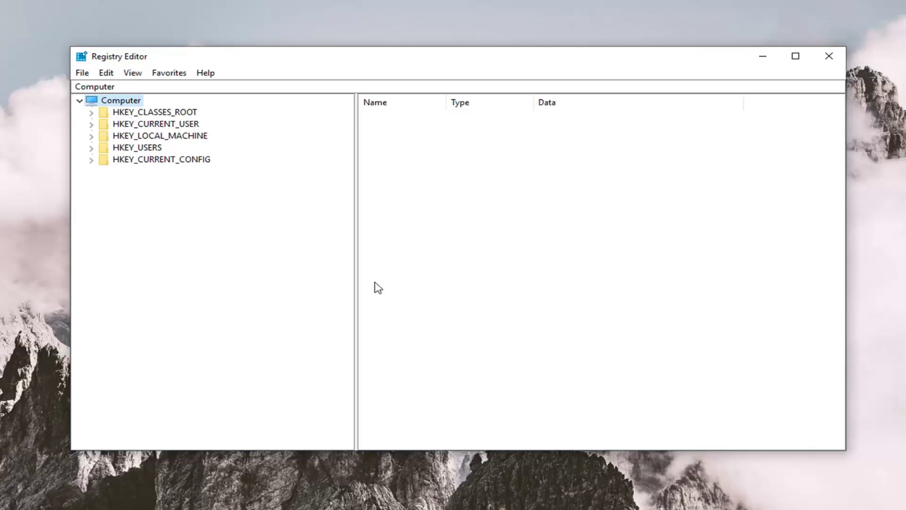
Step: Expand HKEY_CLASSES_ROOT and select its lnkfile key to show the IsShortcut value
click(157, 125)
click(118, 114)
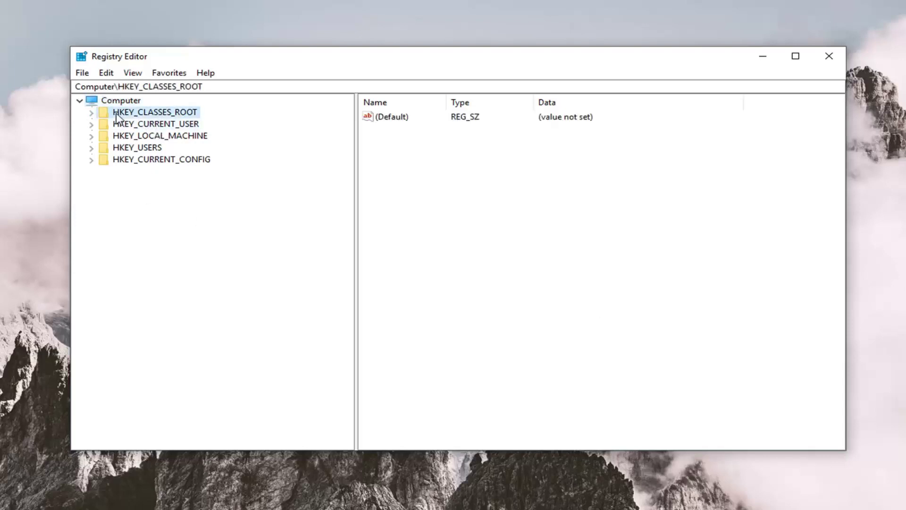
click(90, 113)
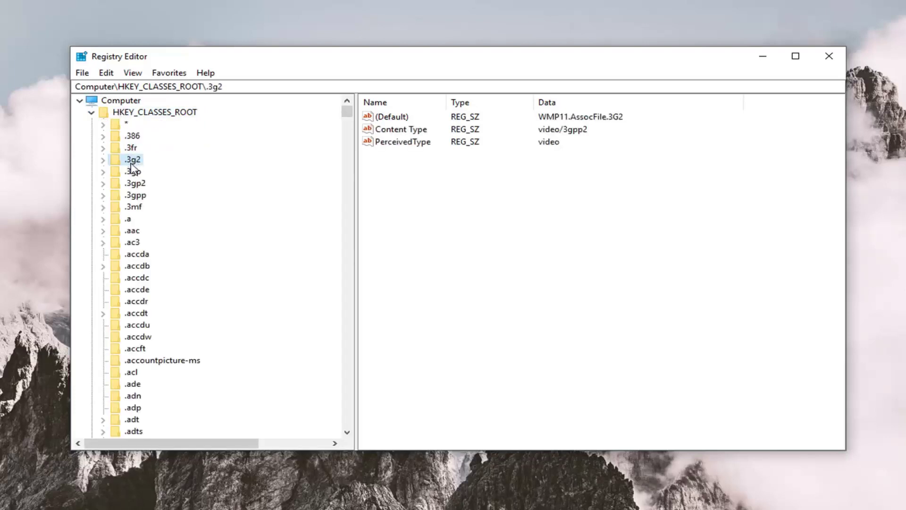
text(live)
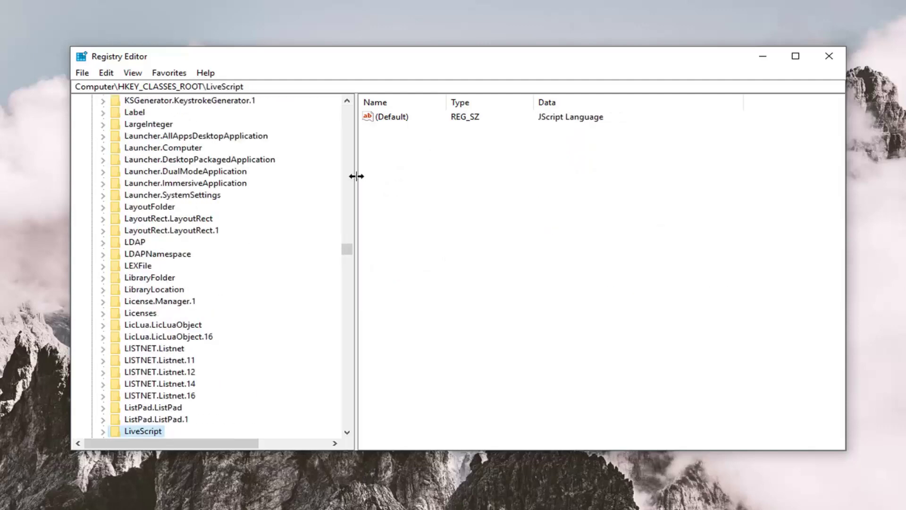
scroll(232, 331, down, 2)
scroll(212, 318, down, 2)
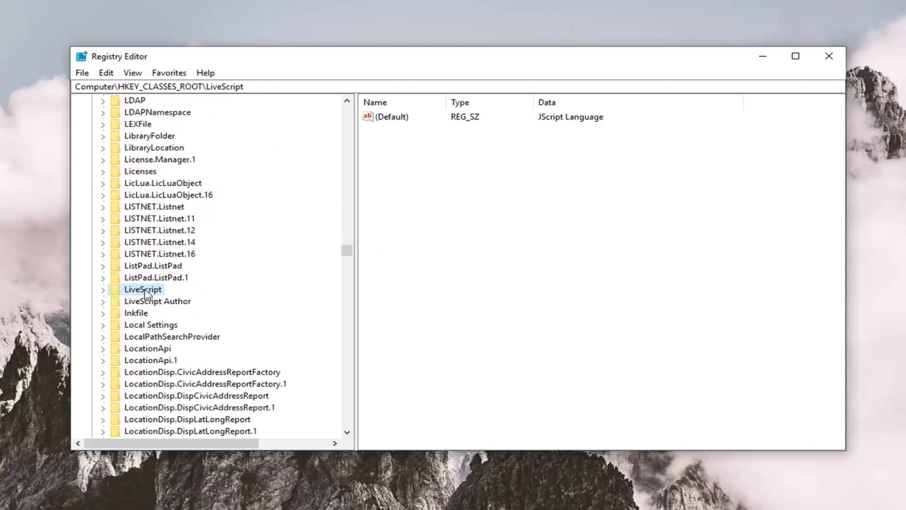
click(139, 314)
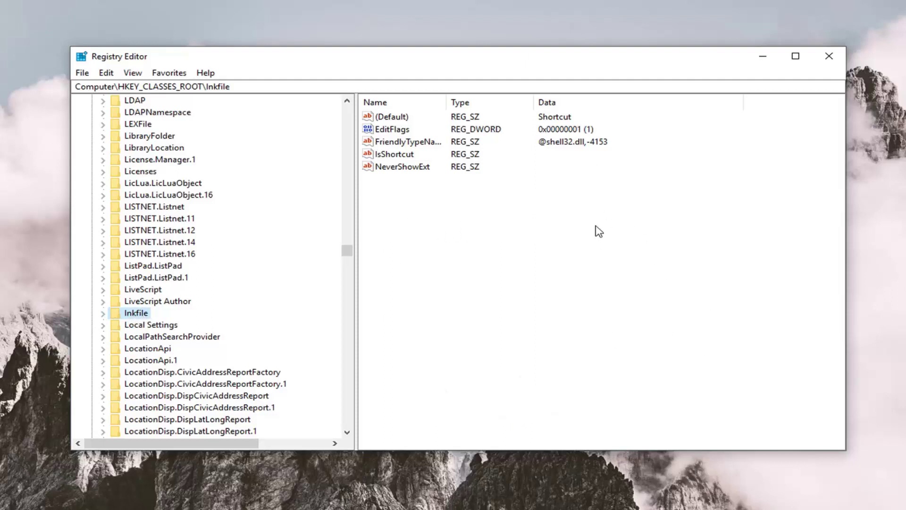
click(382, 155)
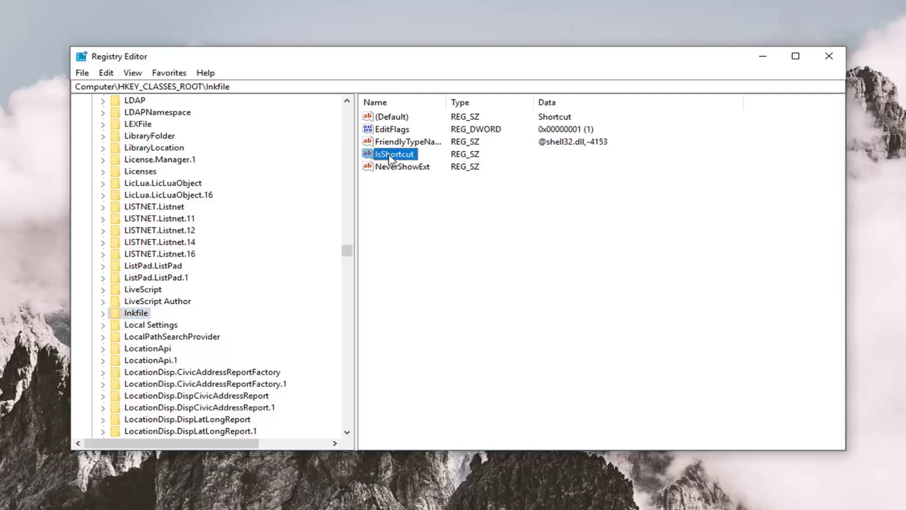
click(414, 218)
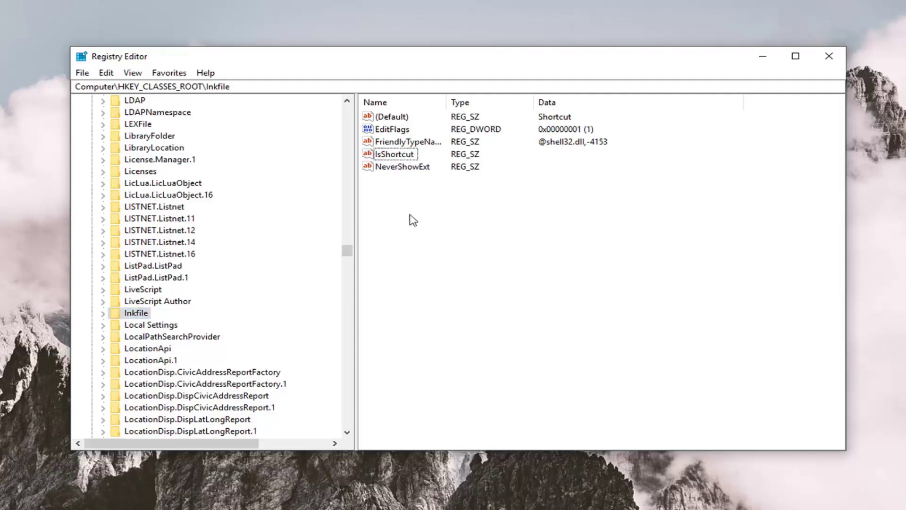
right_click(389, 206)
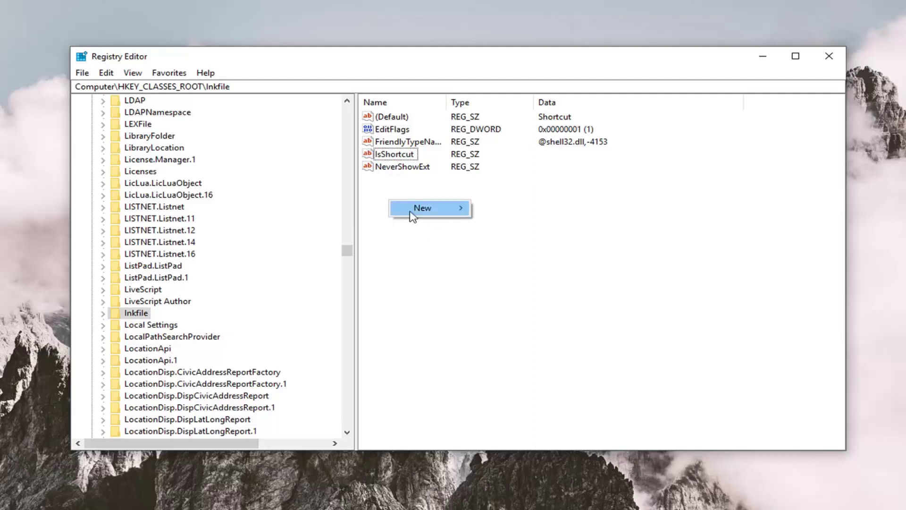
mouse_move(423, 208)
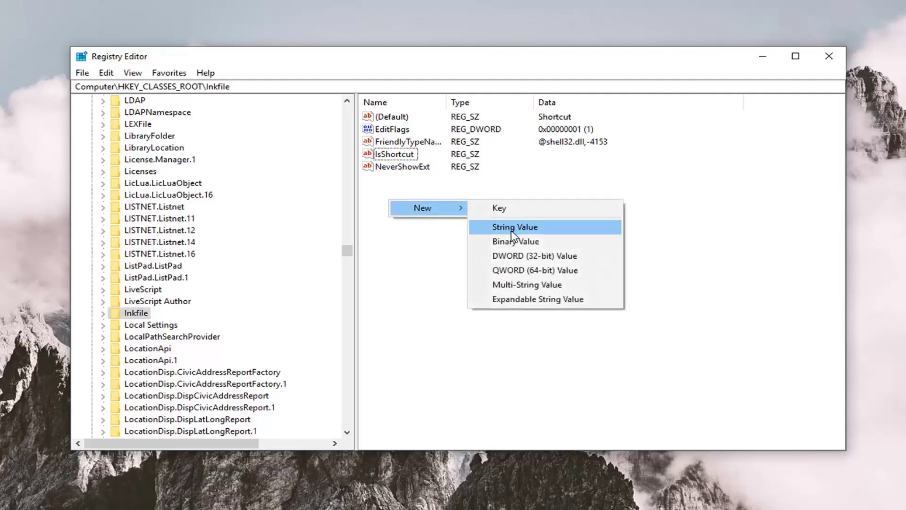
click(514, 227)
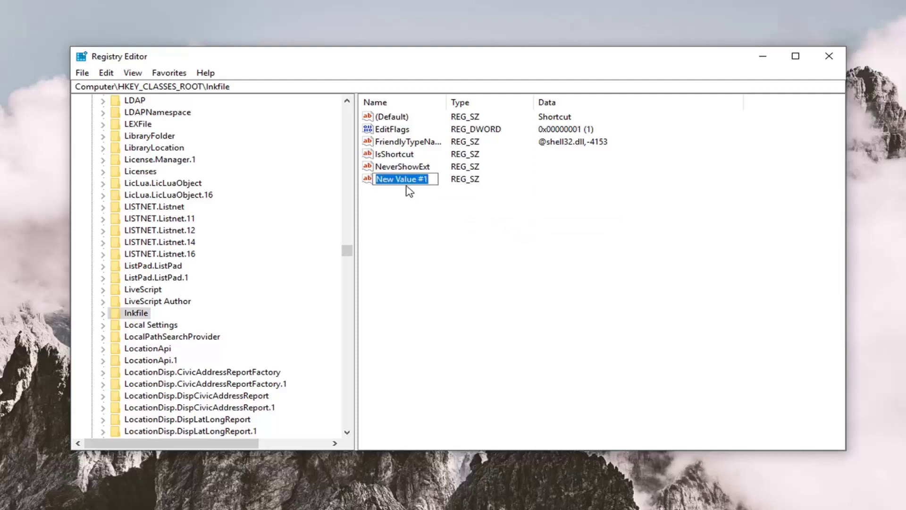
text(I)
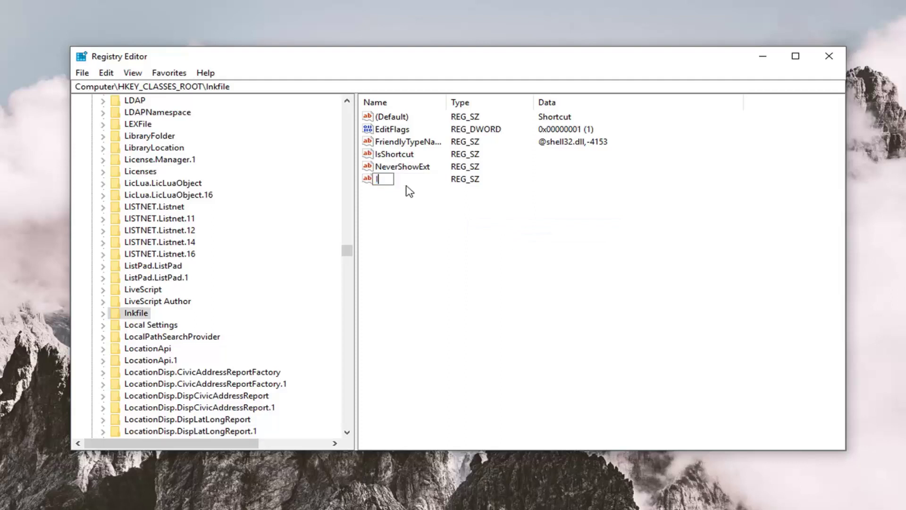
text(sShortcut)
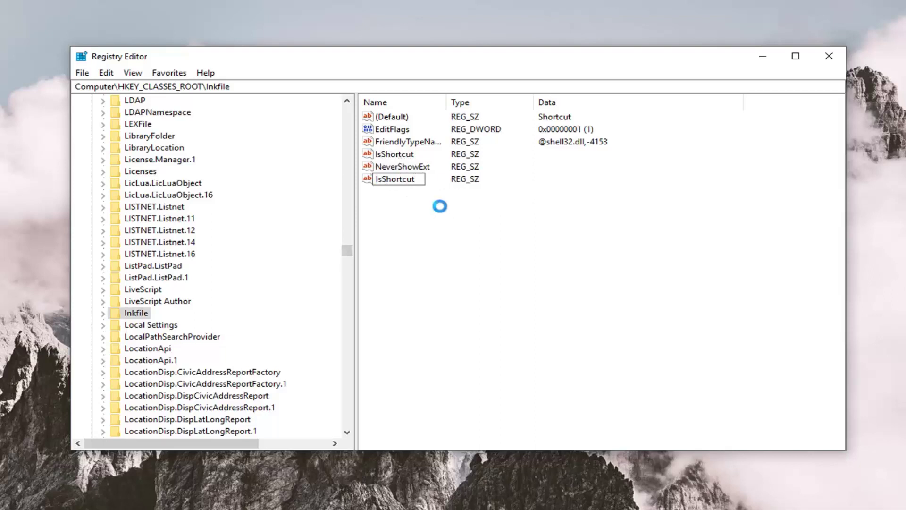
key(Return)
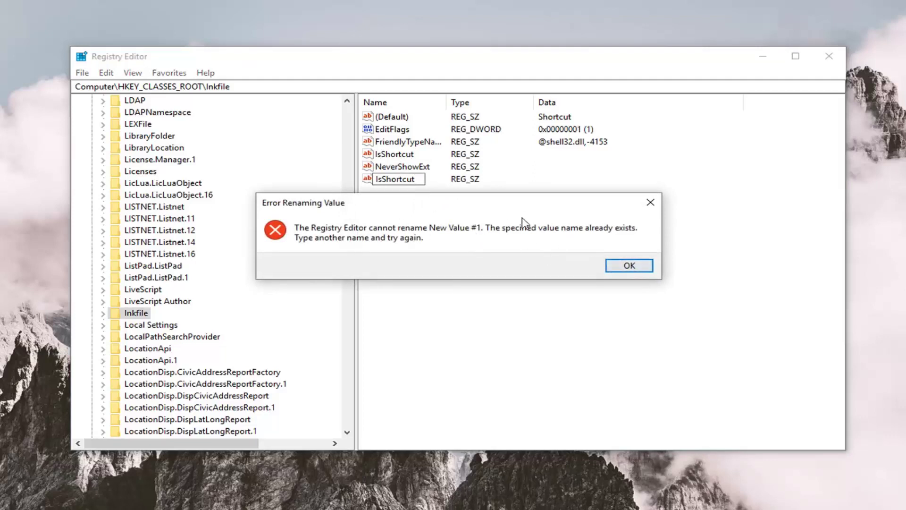
click(647, 268)
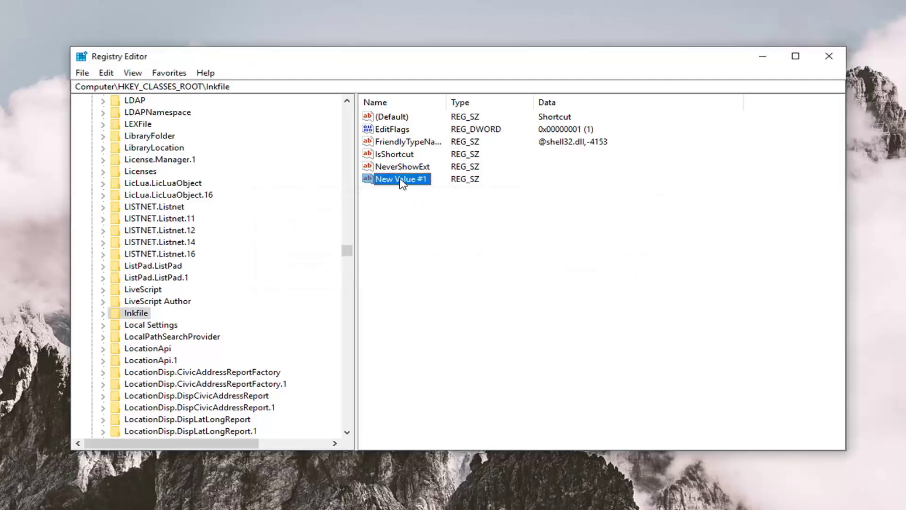
click(385, 159)
click(412, 183)
key(Delete)
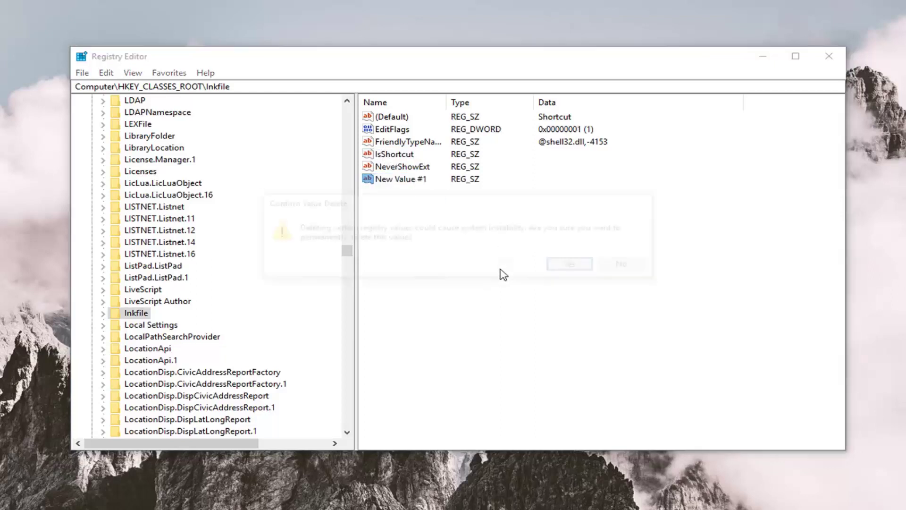
click(575, 266)
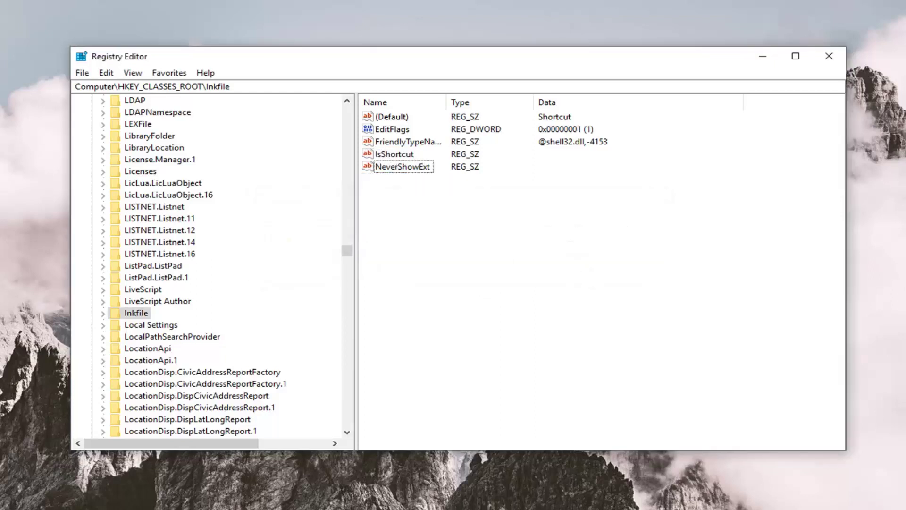
Step: Close the Registry Editor window to return to the desktop
click(828, 55)
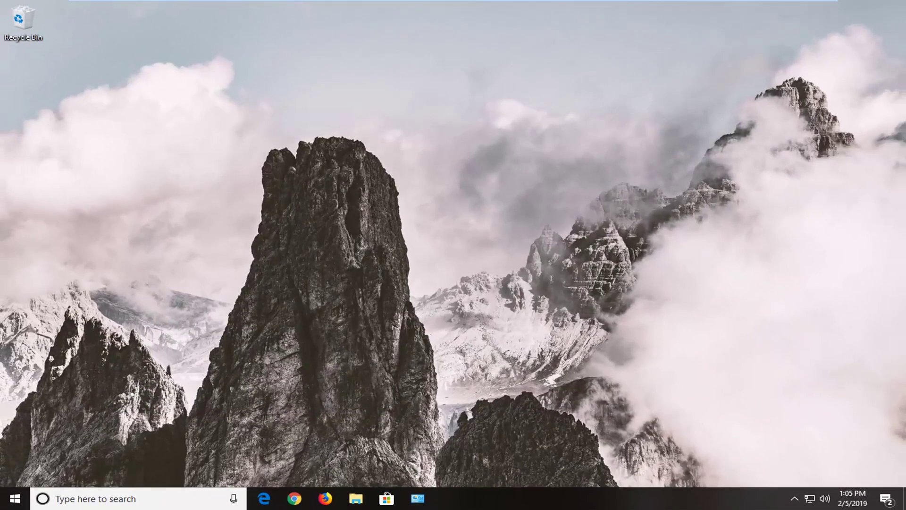